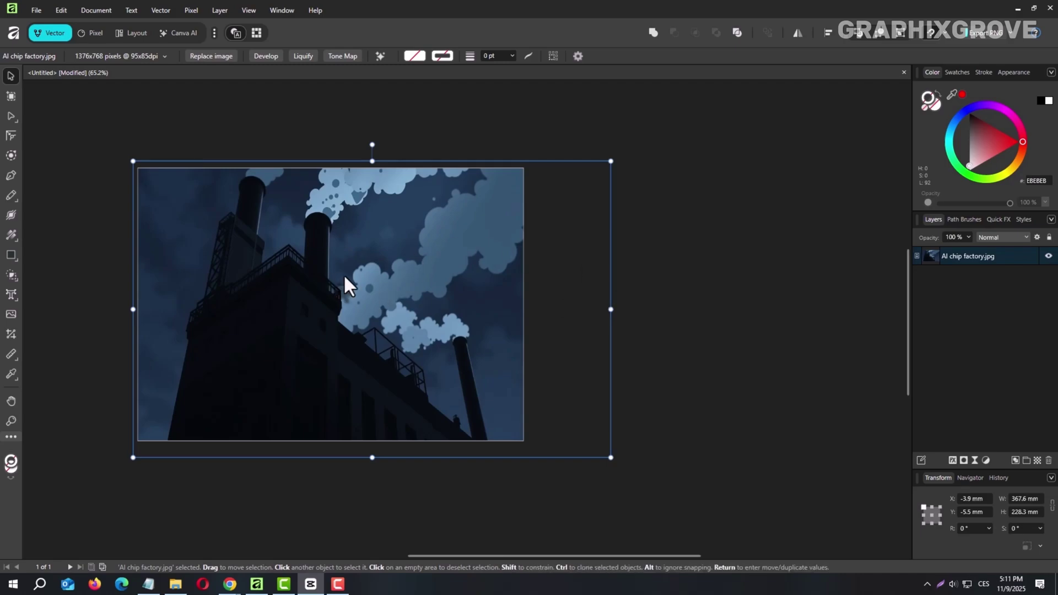
# - Nudge the factory image left and up, dipping into the Pixel persona and returning to Vector
pyautogui.moveTo(312, 270); pyautogui.dragTo(304, 268)
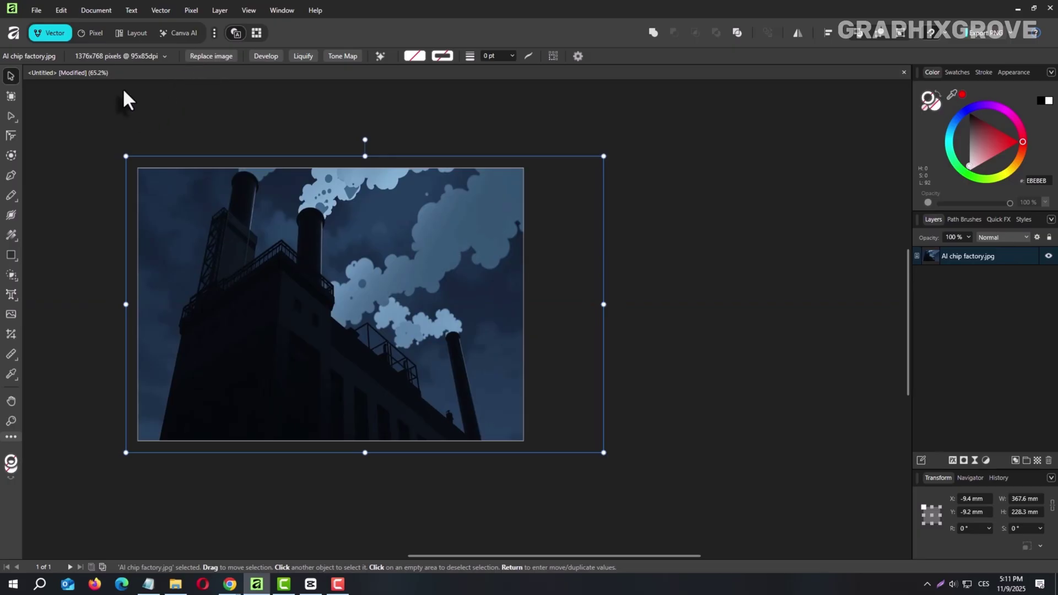
pyautogui.click(88, 34)
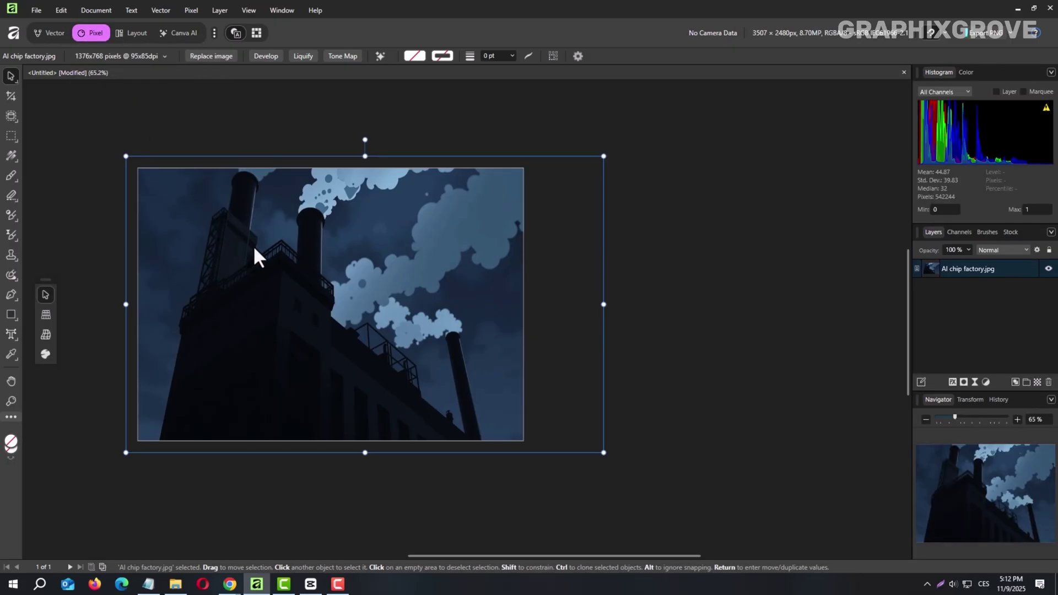
pyautogui.moveTo(254, 247); pyautogui.dragTo(246, 243)
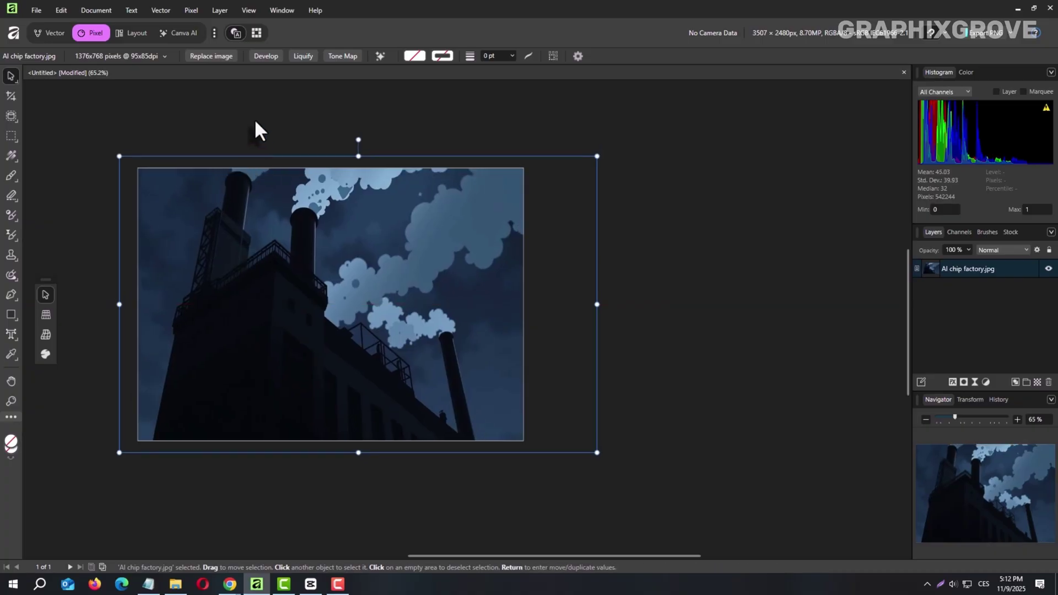
pyautogui.click(44, 32)
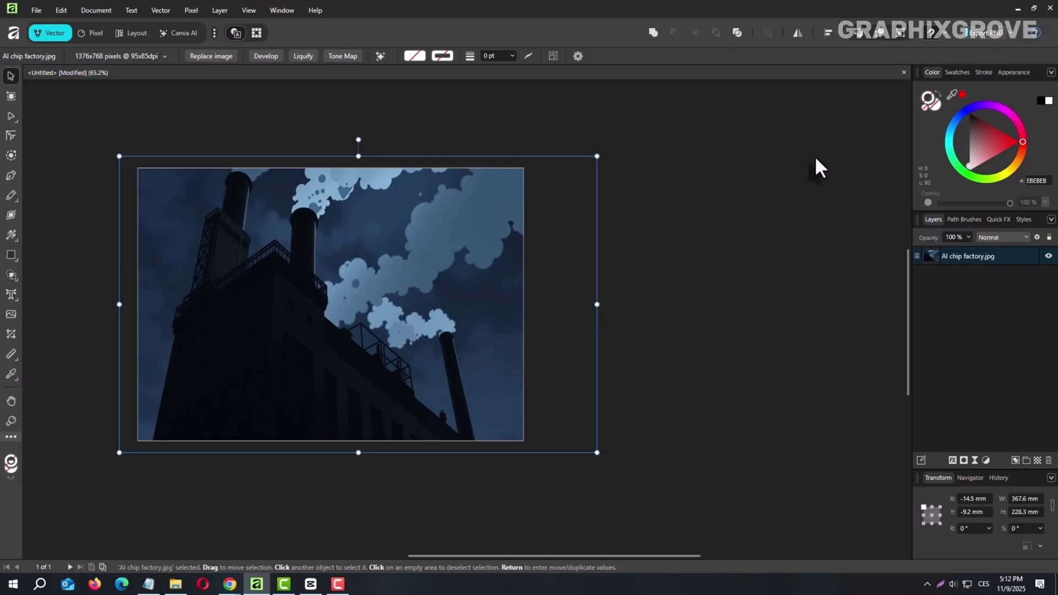
# - Close the factory image document without saving changes
pyautogui.click(1050, 7)
pyautogui.click(509, 302)
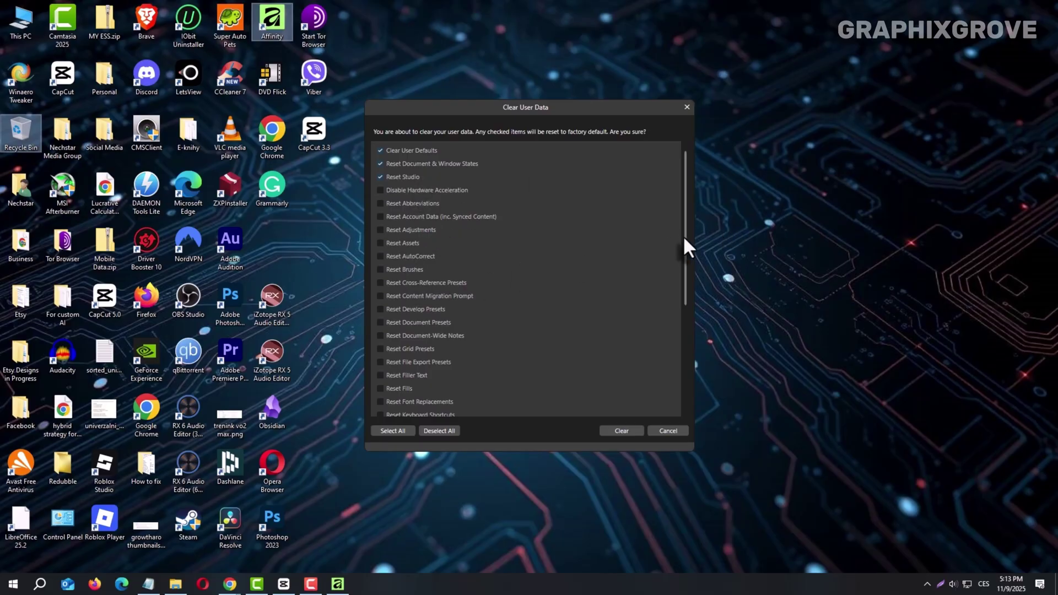
# - Toggle the Clear User Data list through Deselect All, Select All, then Deselect All again
pyautogui.moveTo(684, 238)
pyautogui.mouseDown()
pyautogui.moveTo(694, 354)
pyautogui.moveTo(570, 207)
pyautogui.mouseUp()
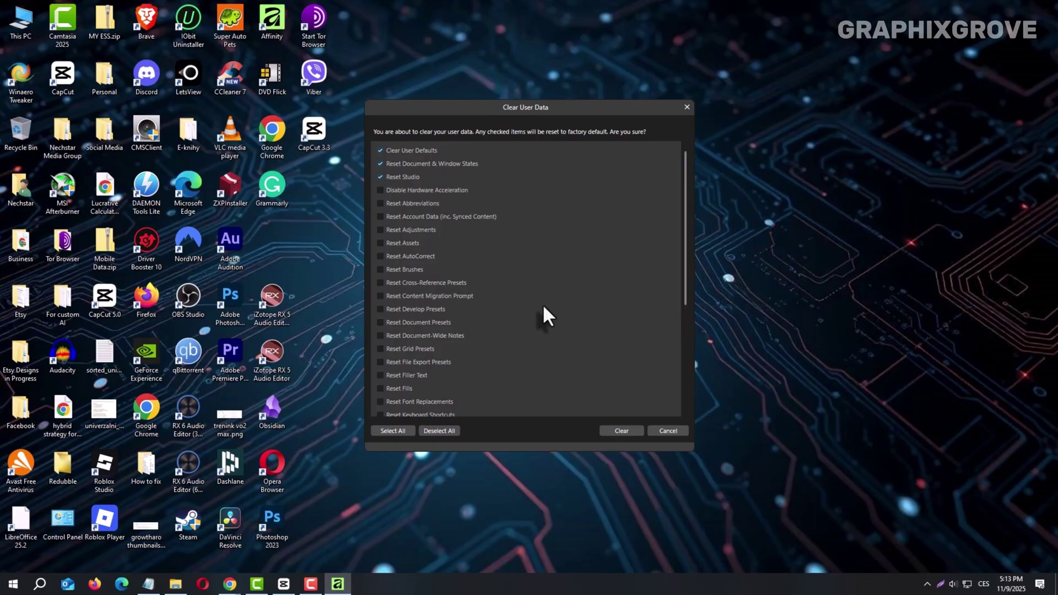
pyautogui.click(450, 432)
pyautogui.click(392, 431)
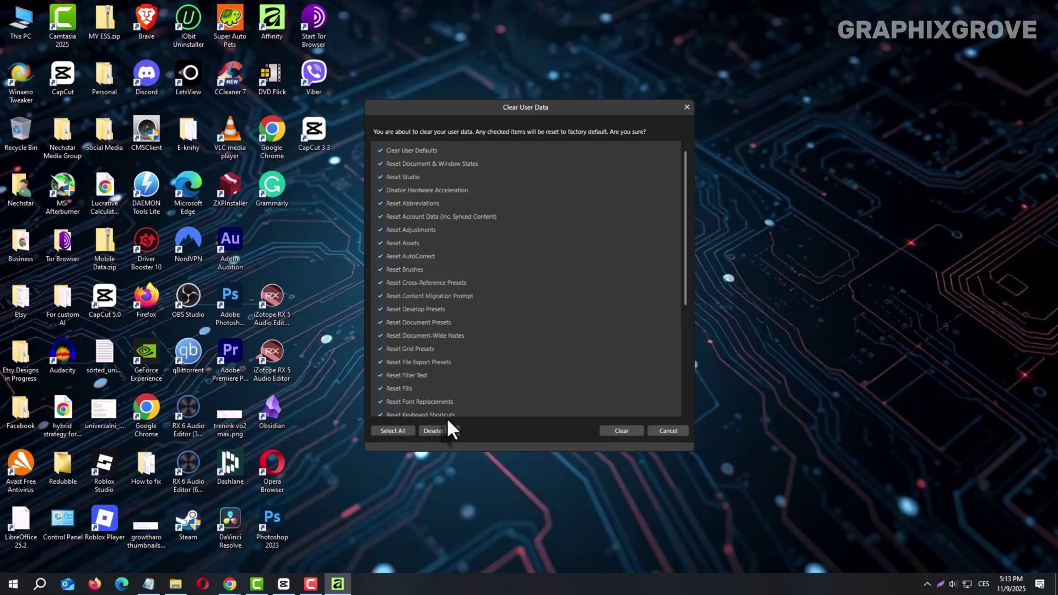
pyautogui.click(435, 430)
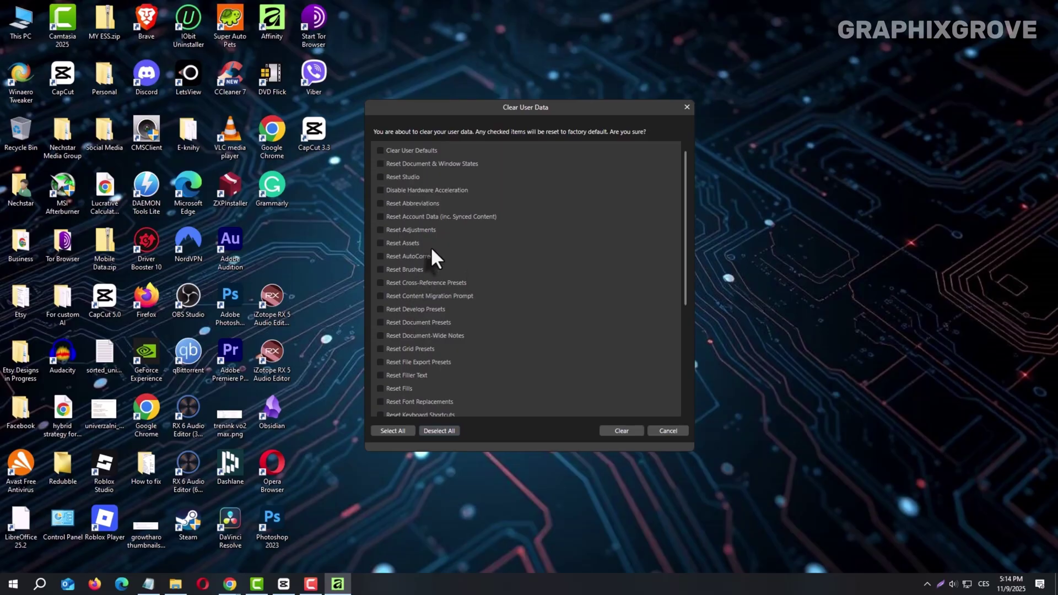
pyautogui.scroll(-1, 510, 228)
pyautogui.scroll(-1, 507, 228)
pyautogui.scroll(-1, 507, 228)
pyautogui.scroll(-1, 508, 228)
pyautogui.scroll(-1, 507, 228)
pyautogui.scroll(-1, 507, 229)
pyautogui.scroll(-1, 507, 229)
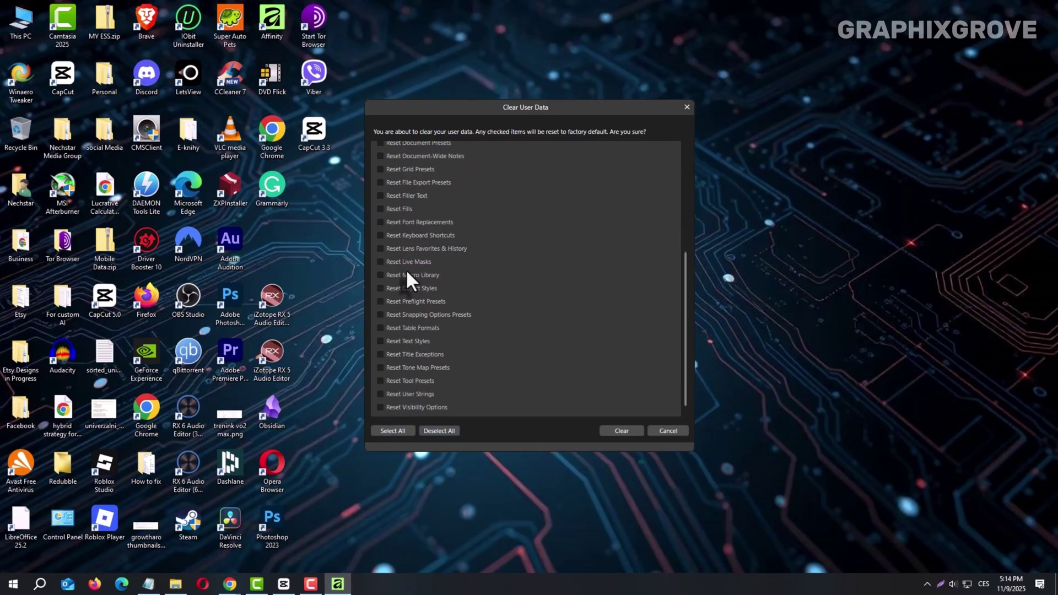
pyautogui.scroll(2, 469, 273)
pyautogui.scroll(2, 469, 273)
pyautogui.scroll(3, 469, 273)
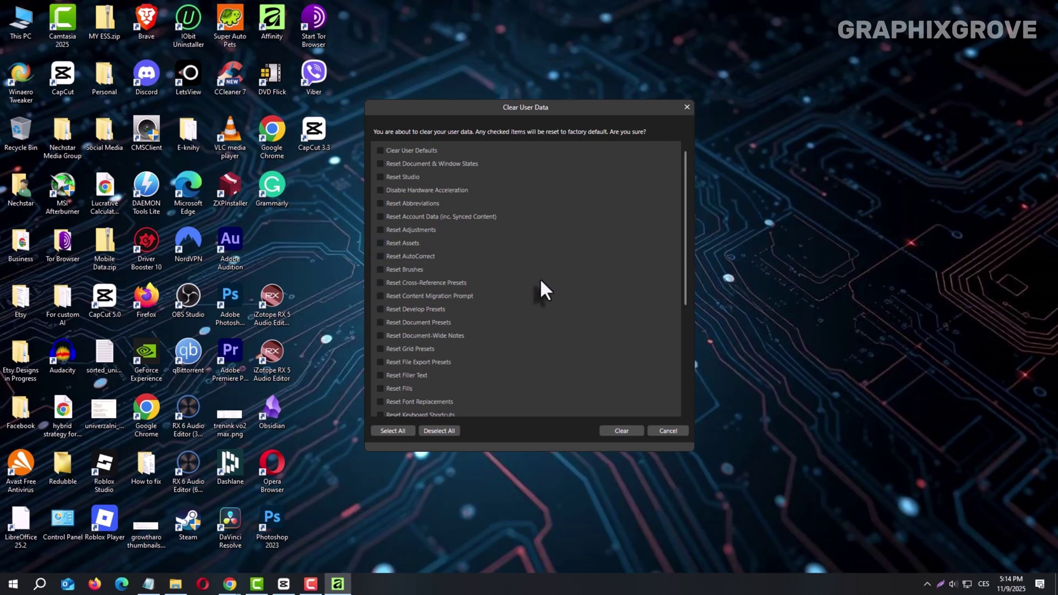
pyautogui.scroll(-1, 540, 283)
pyautogui.scroll(-1, 541, 282)
pyautogui.scroll(-1, 541, 282)
pyautogui.scroll(-1, 540, 289)
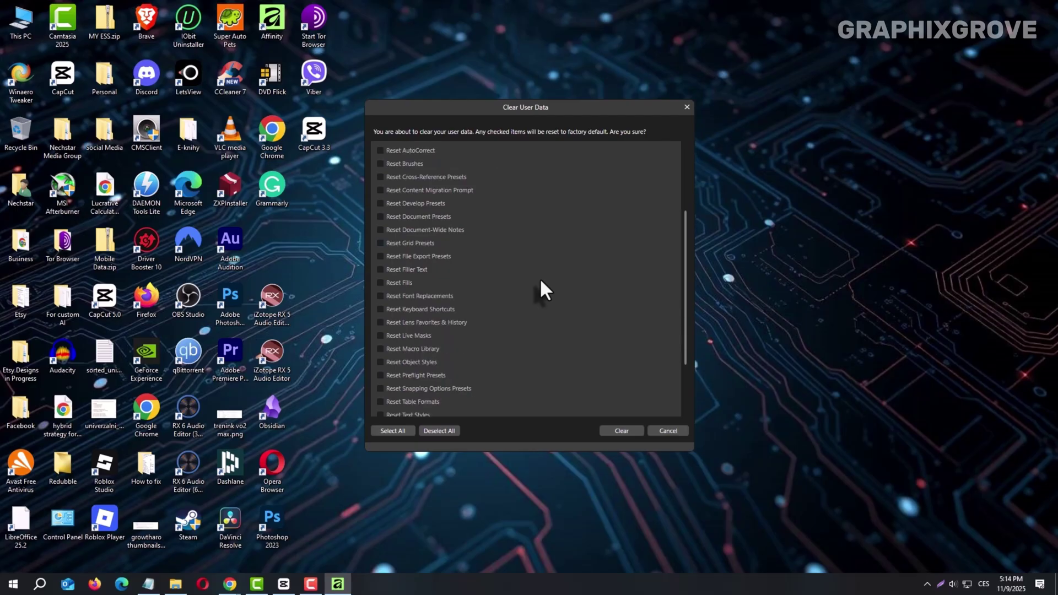
pyautogui.scroll(-1, 540, 283)
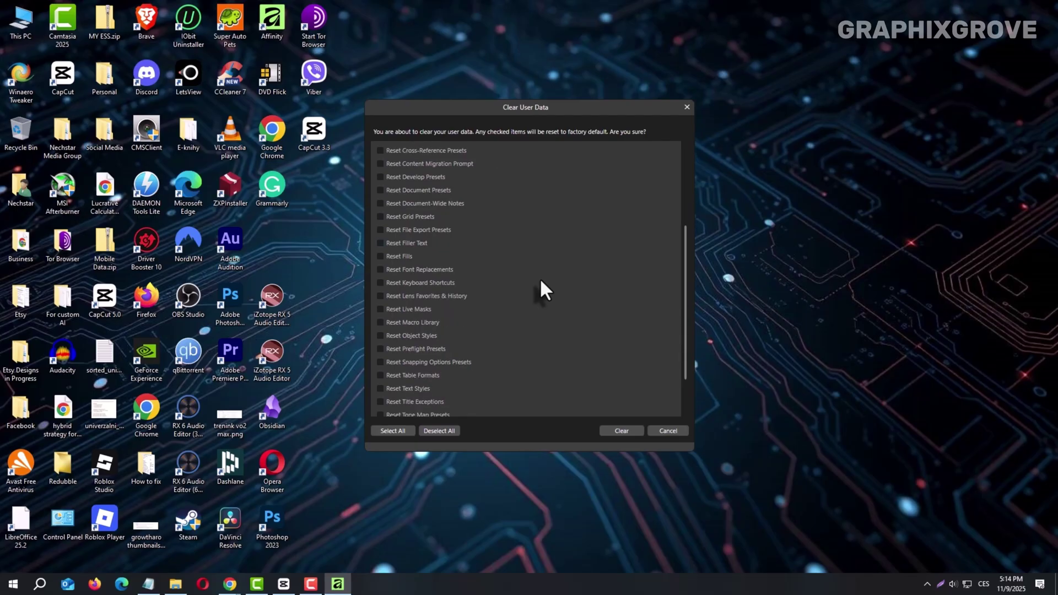
pyautogui.scroll(-1, 541, 283)
pyautogui.scroll(-1, 541, 282)
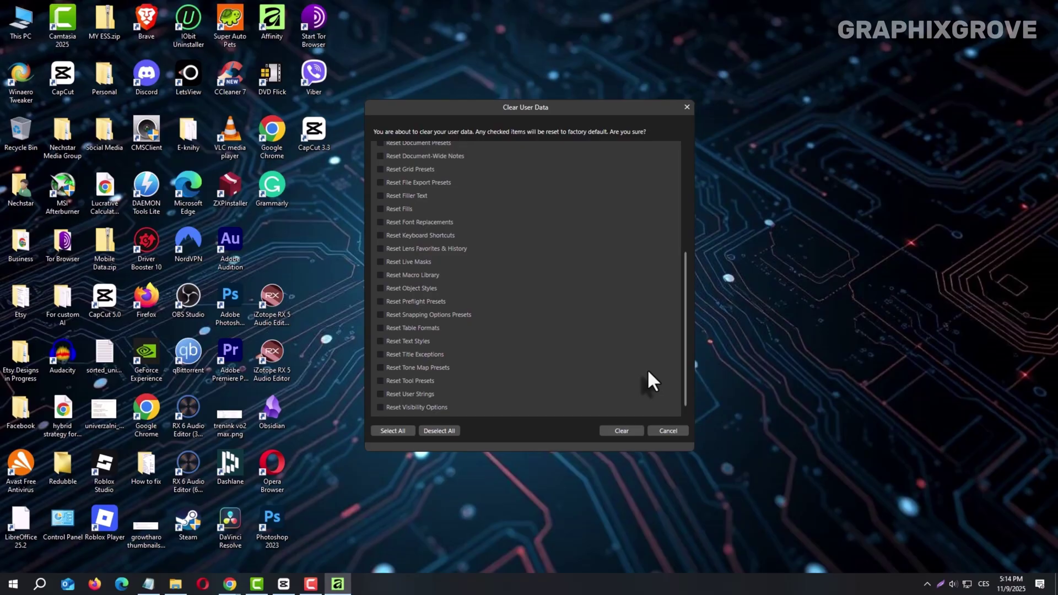
# - Cancel the Clear User Data dialog so Affinity launches to its Welcome screen
pyautogui.click(662, 430)
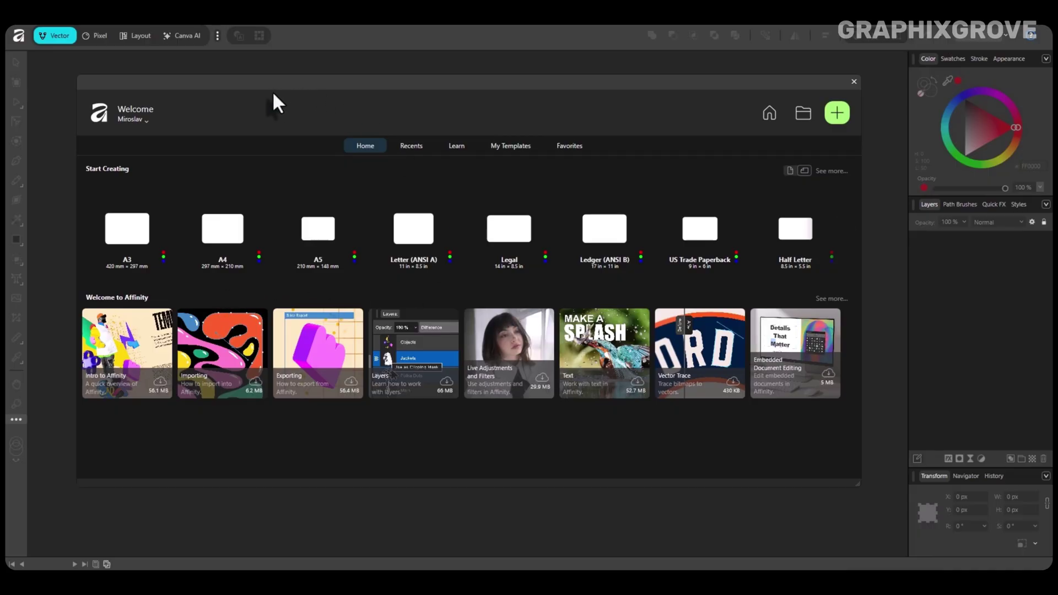
# - Switch to the Pixel persona and back to Vector, then open the View menu
pyautogui.click(97, 38)
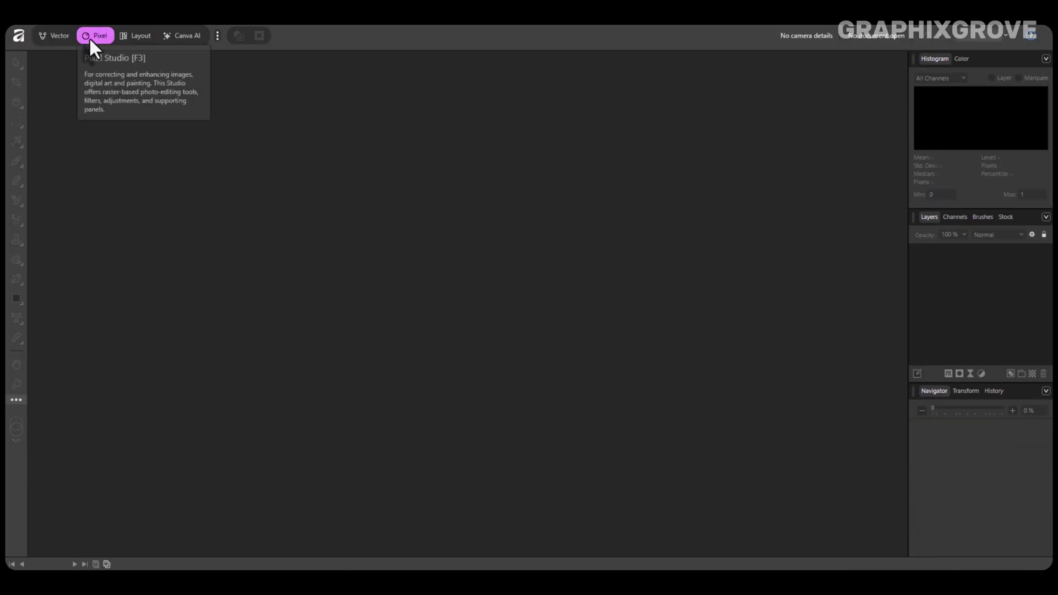
pyautogui.click(54, 38)
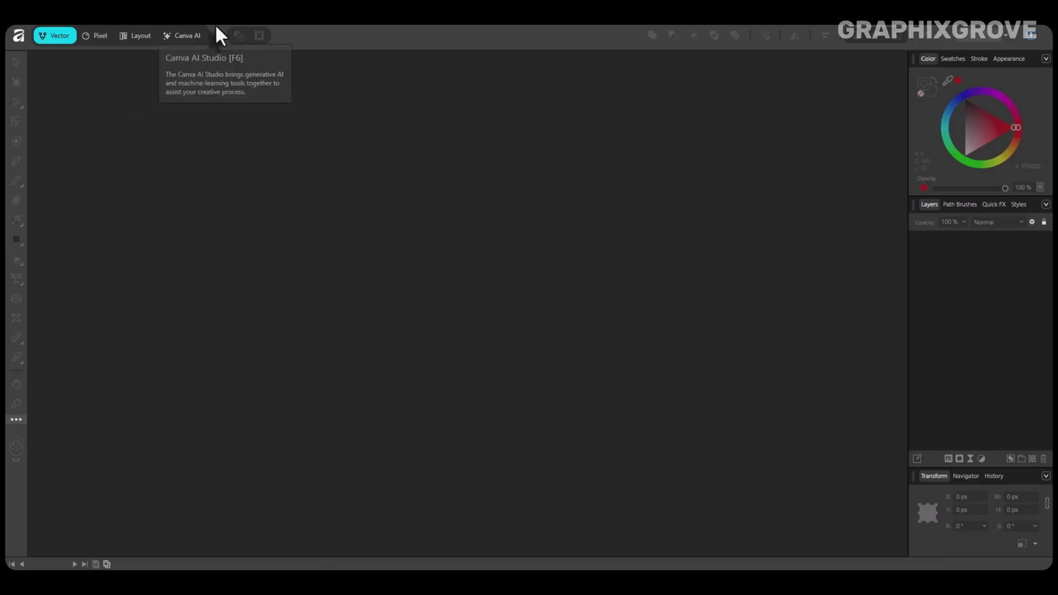
pyautogui.click(258, 34)
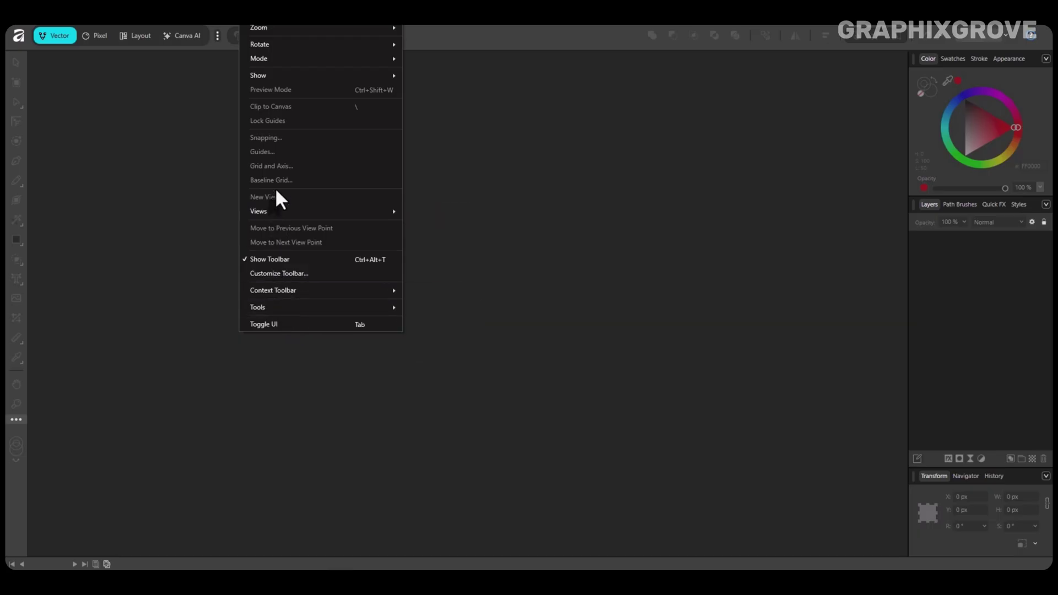
# - Close the View menu without choosing any option
pyautogui.click(254, 28)
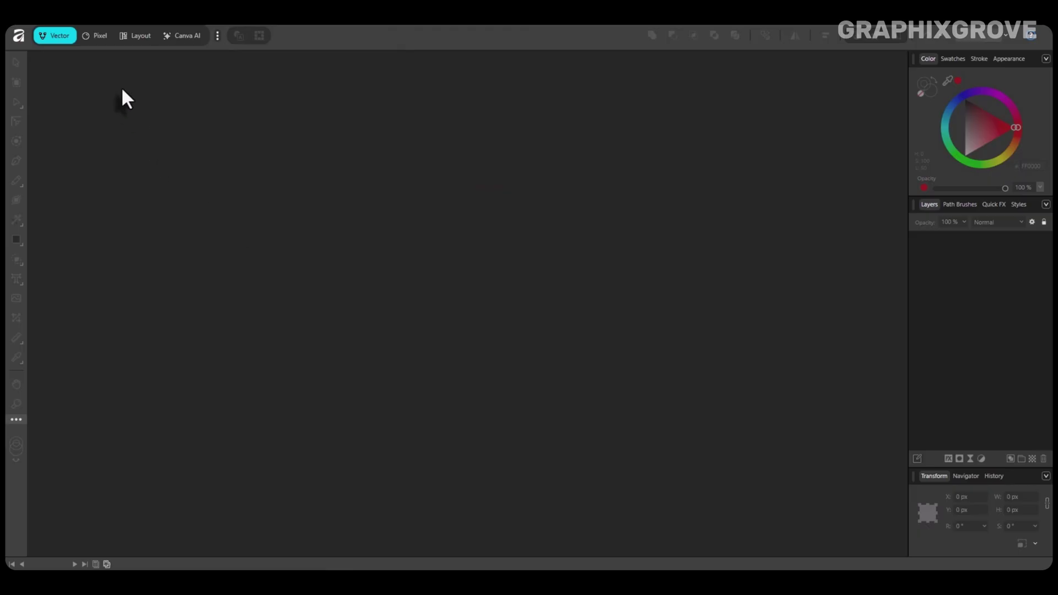
pyautogui.click(97, 35)
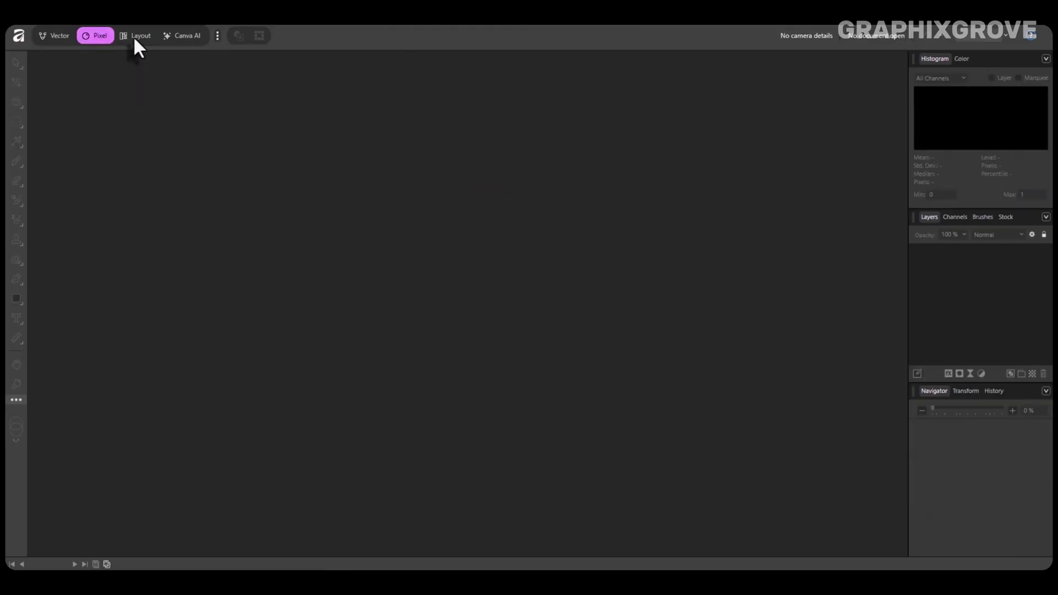
pyautogui.click(133, 36)
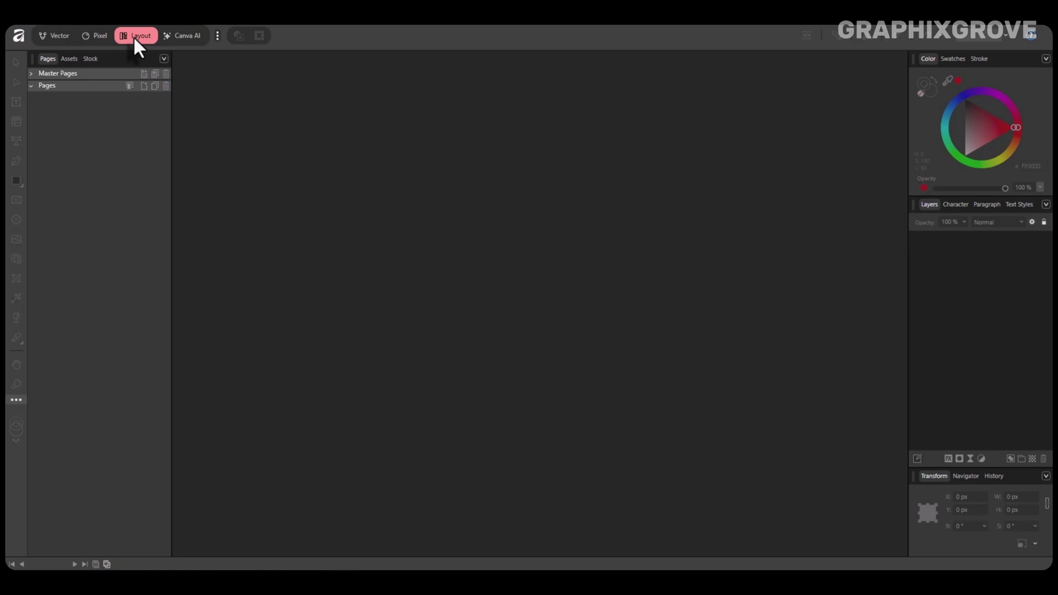
pyautogui.click(186, 35)
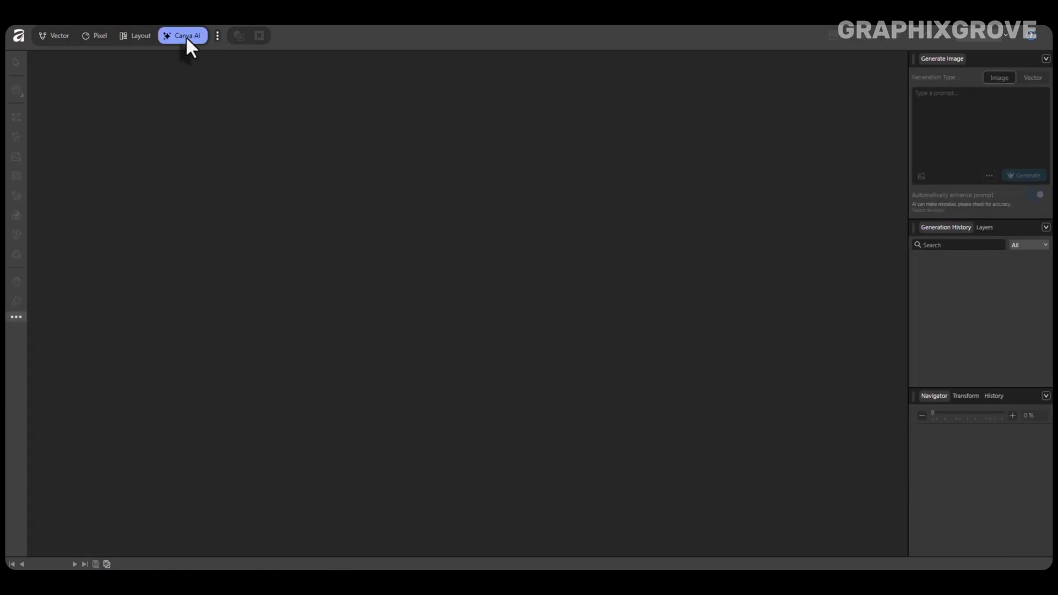
pyautogui.click(217, 36)
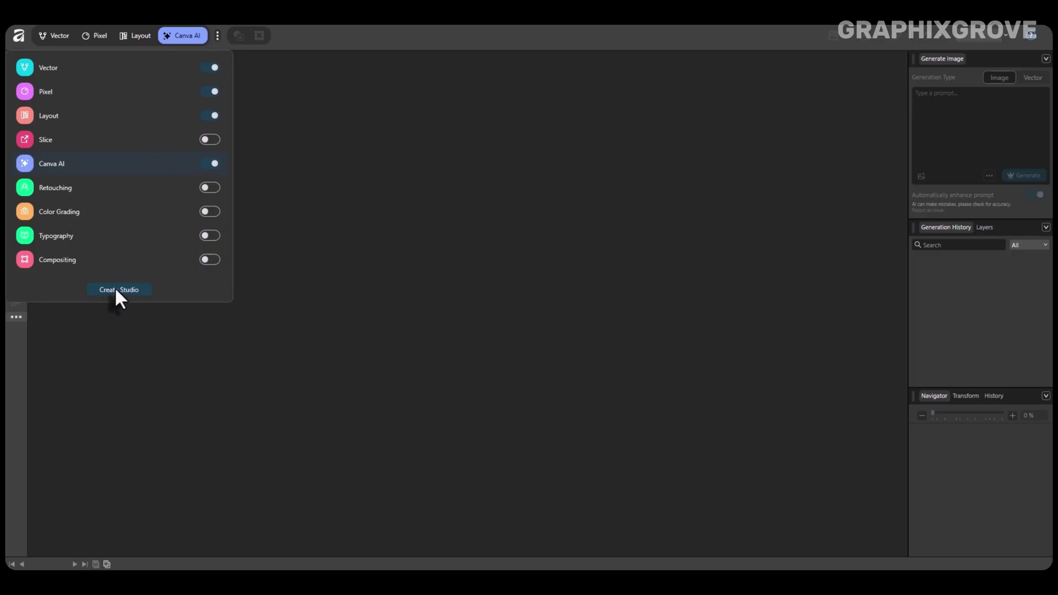
pyautogui.click(43, 31)
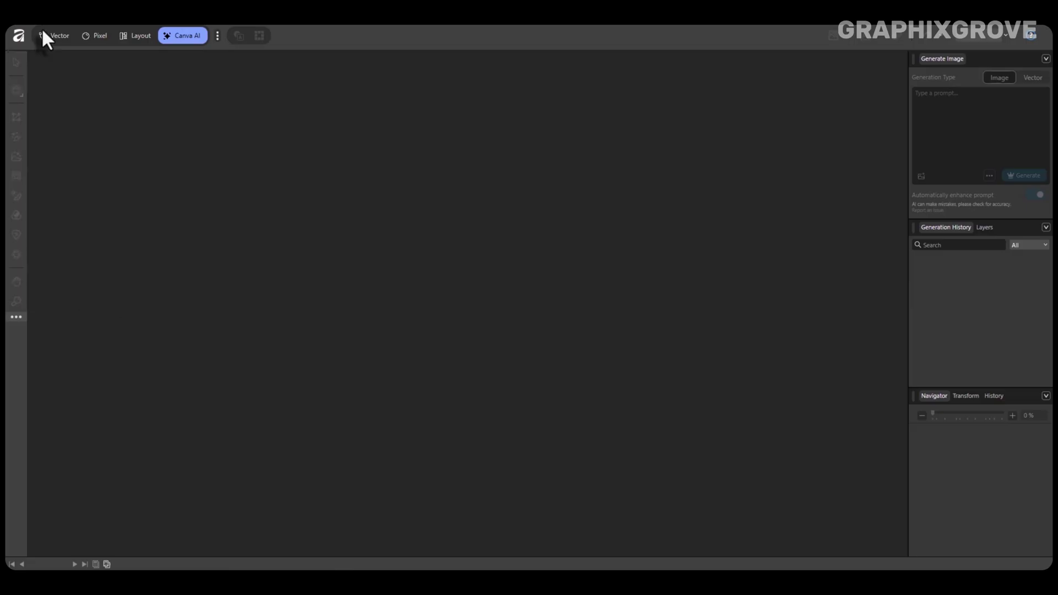
pyautogui.click(45, 34)
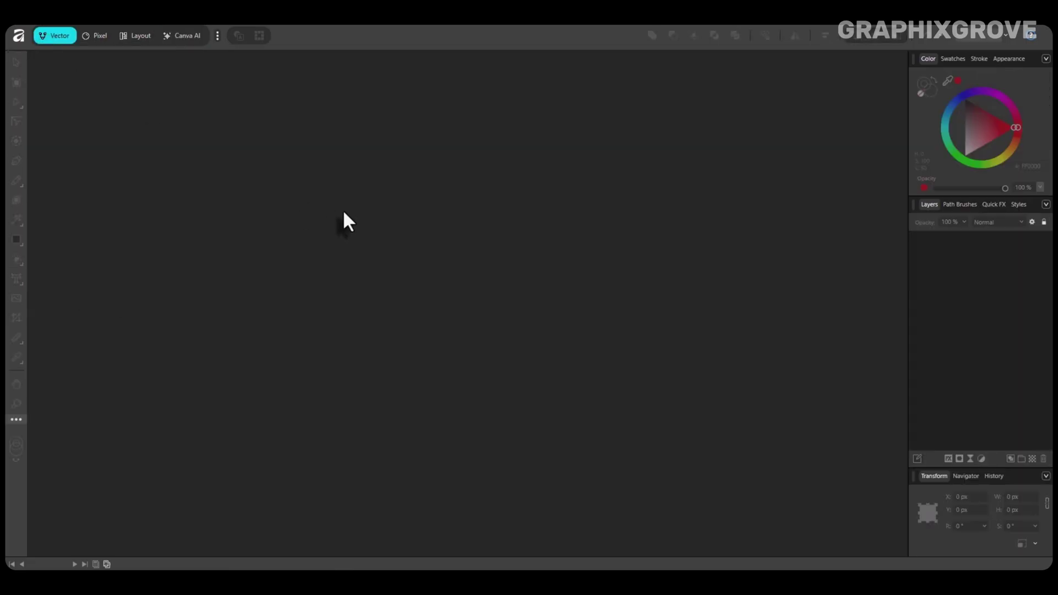